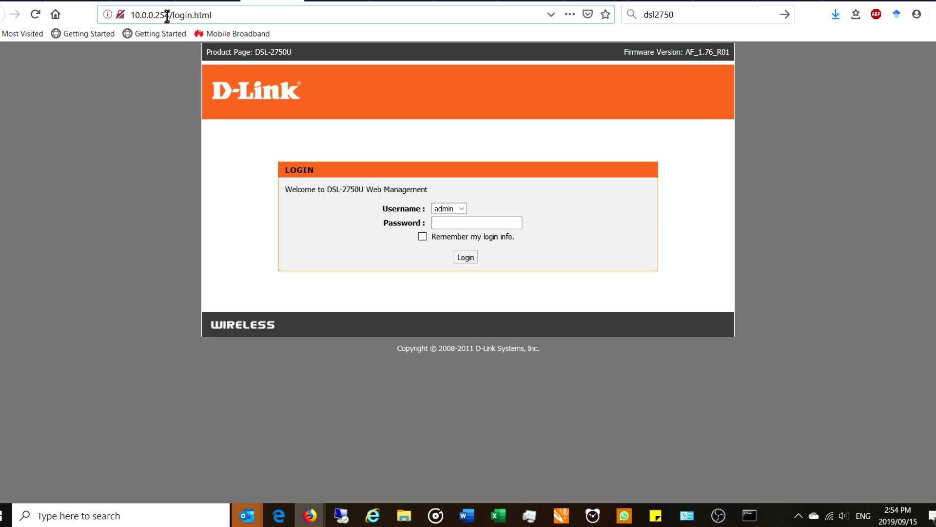
Step: Go to Local Network settings and highlight the router IP address 10.0.0.254
drag(170, 15, 131, 15)
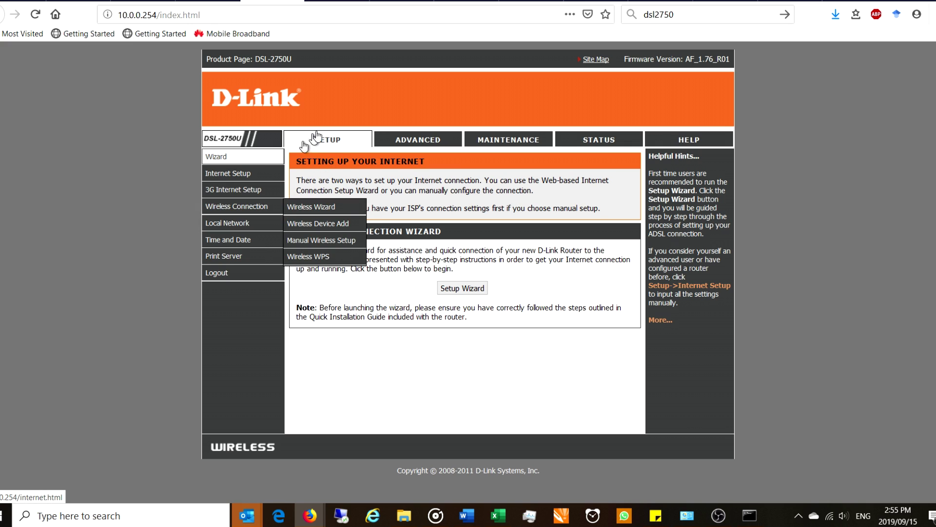
click(226, 225)
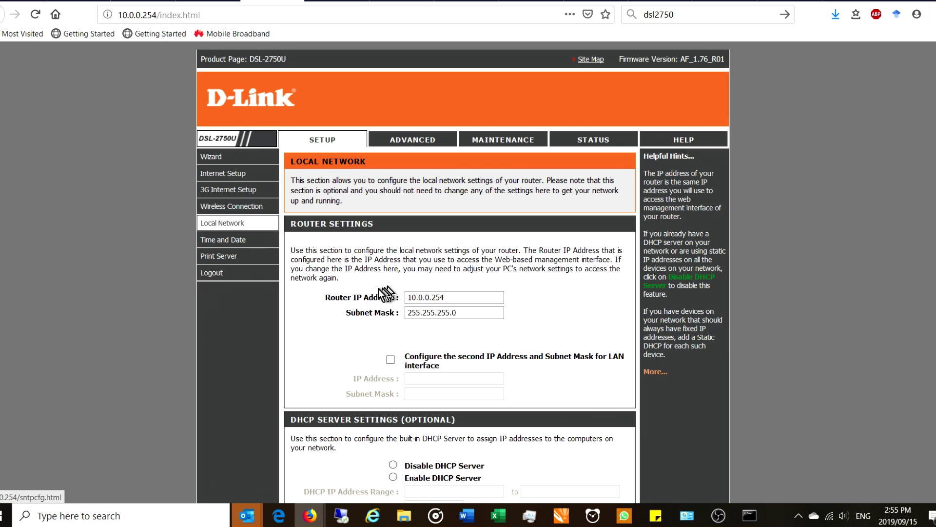
scroll(364, 266, down, 1)
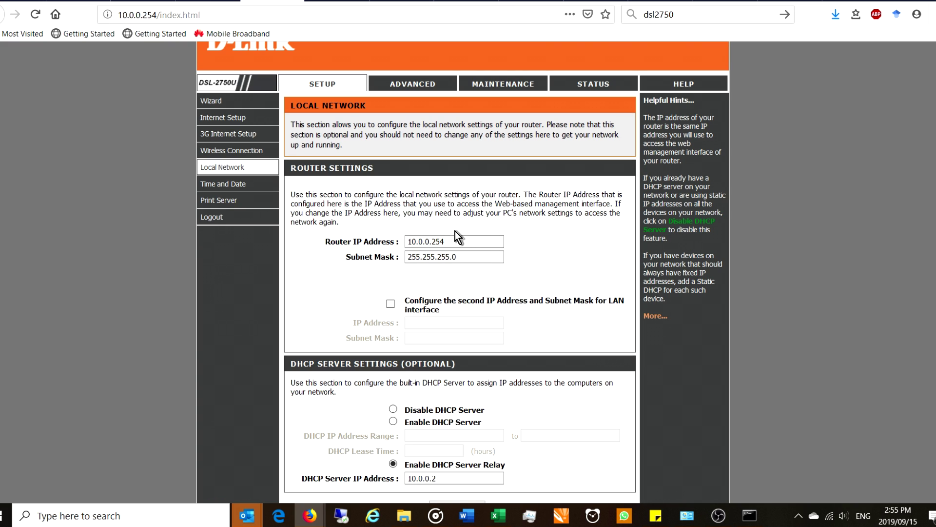
drag(451, 242, 394, 247)
click(452, 242)
drag(452, 243, 403, 244)
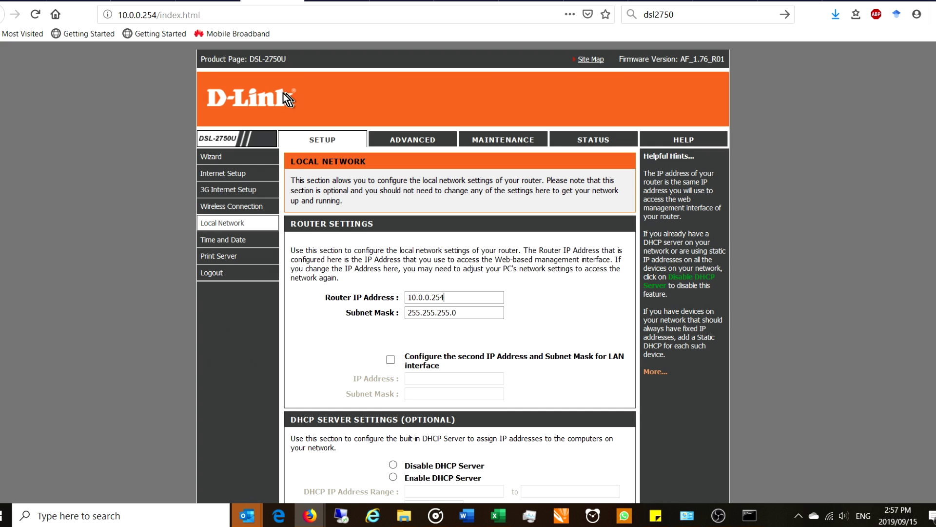
Step: Center the Network Connections window and bring up Ethernet 2's properties
key(alt+Tab)
drag(195, 88, 569, 122)
double_click(341, 193)
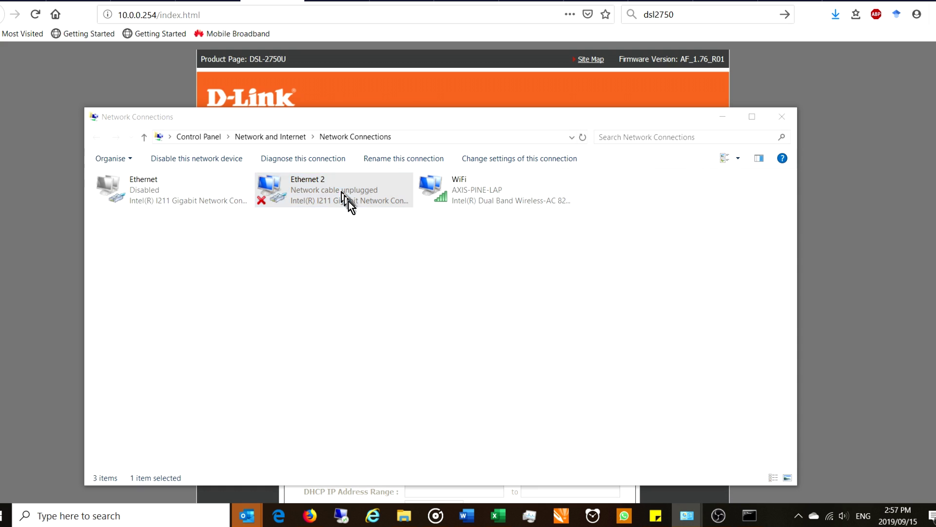
Step: Start a static IPv4 address of 10.0.0 for Ethernet 2, then cancel without saving
click(180, 299)
double_click(179, 301)
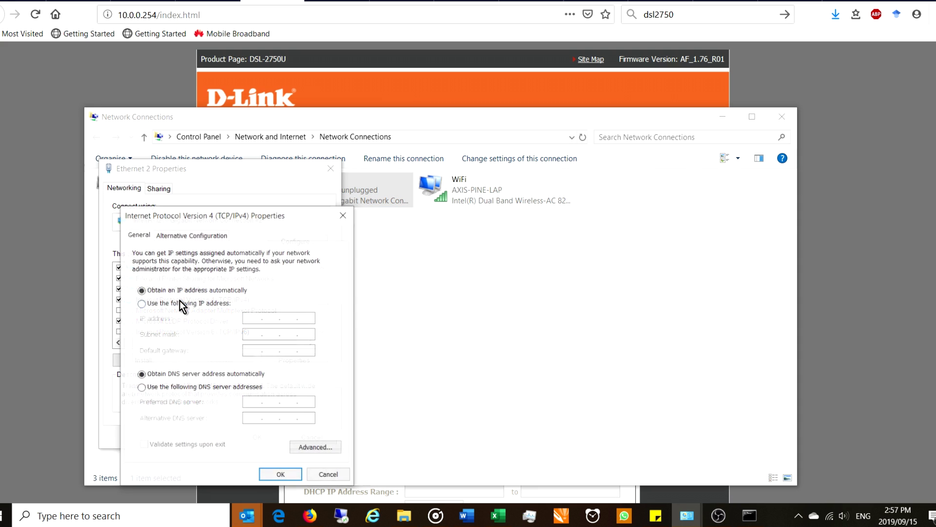
click(198, 305)
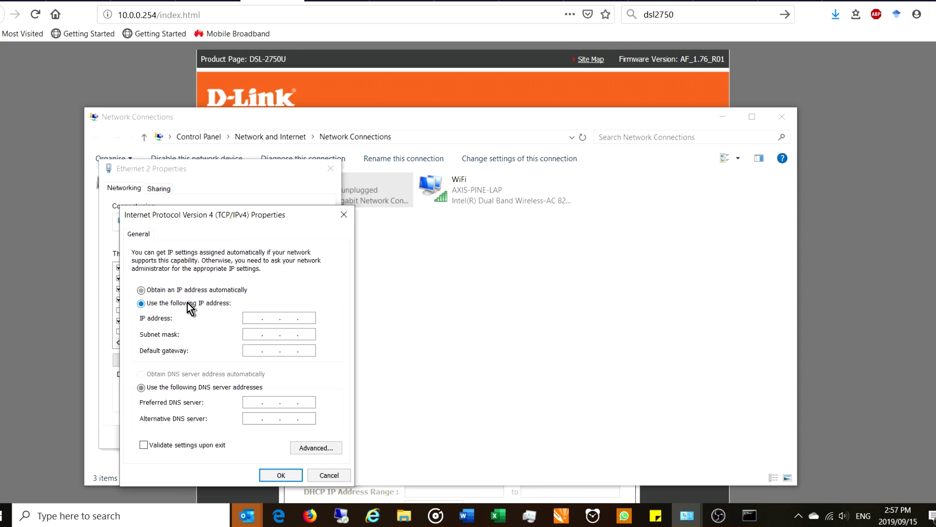
click(251, 317)
text(10.0.0)
click(344, 215)
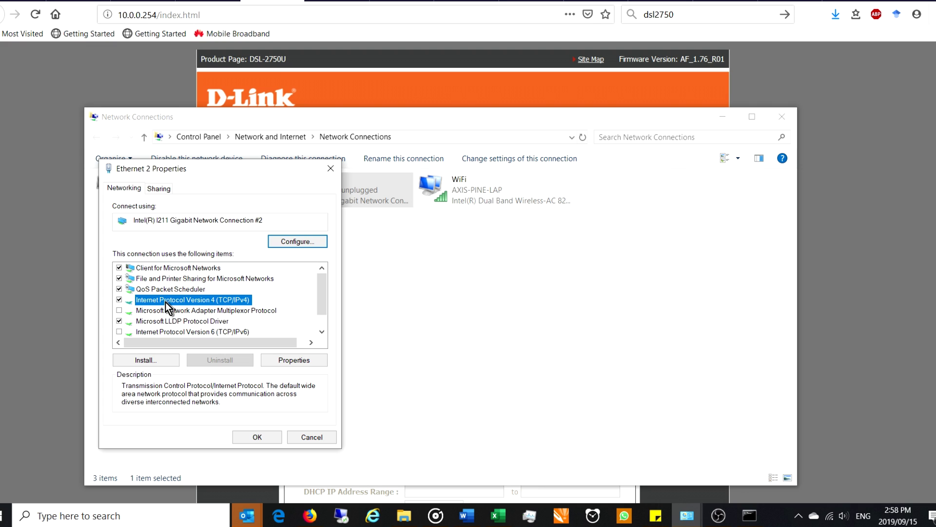
Step: Recheck the D-Link router IP 10.0.0.254 and DHCP relay fields, then move to the Huawei tab
click(245, 91)
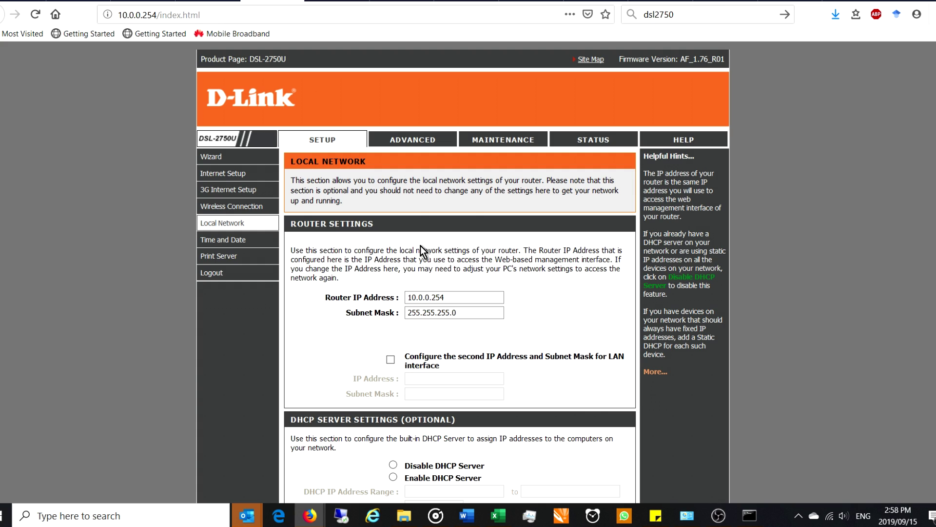
drag(445, 297, 391, 301)
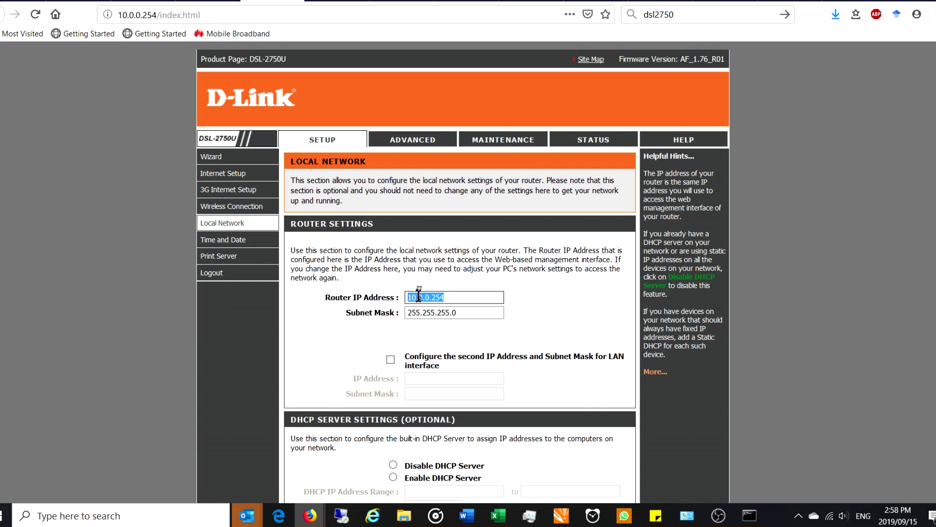
click(454, 295)
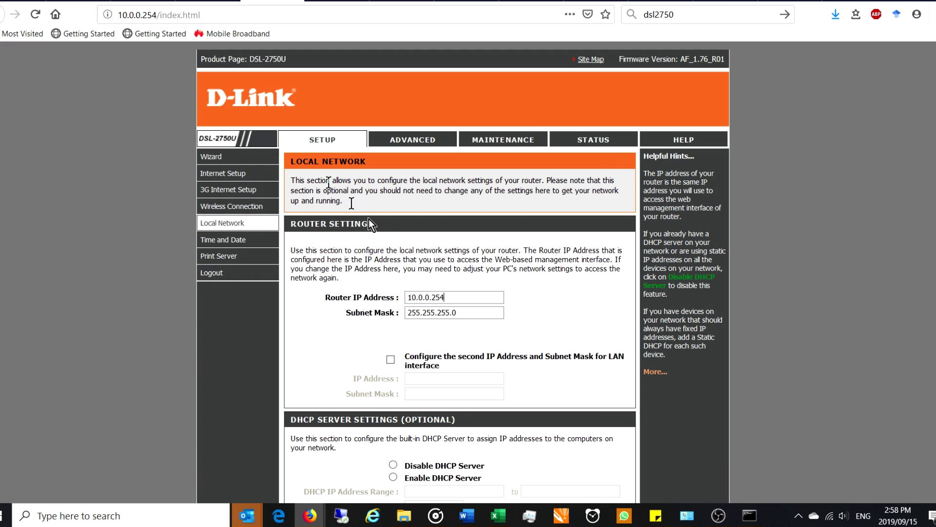
scroll(405, 247, down, 3)
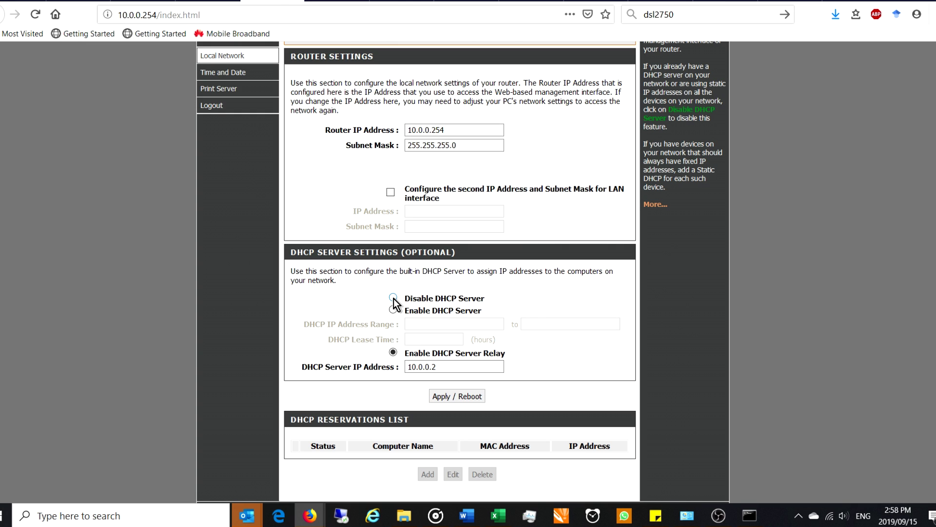
key(ctrl+Tab)
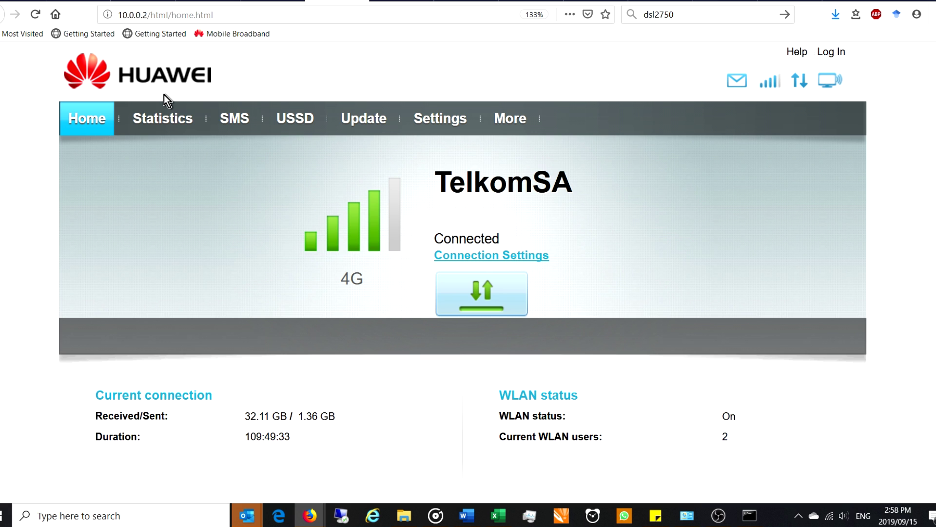
Step: Show the modem–firewall–GS110TP switch–WAC510 network diagram tab
click(466, 7)
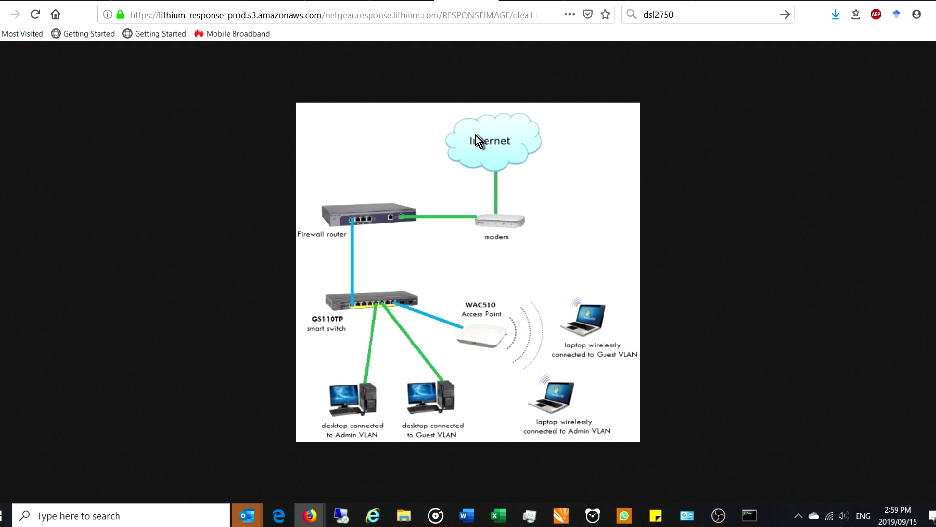
Step: Try Enable DHCP Server, then revert to DHCP Server Relay to 10.0.0.2 and view the Huawei tab
click(277, 3)
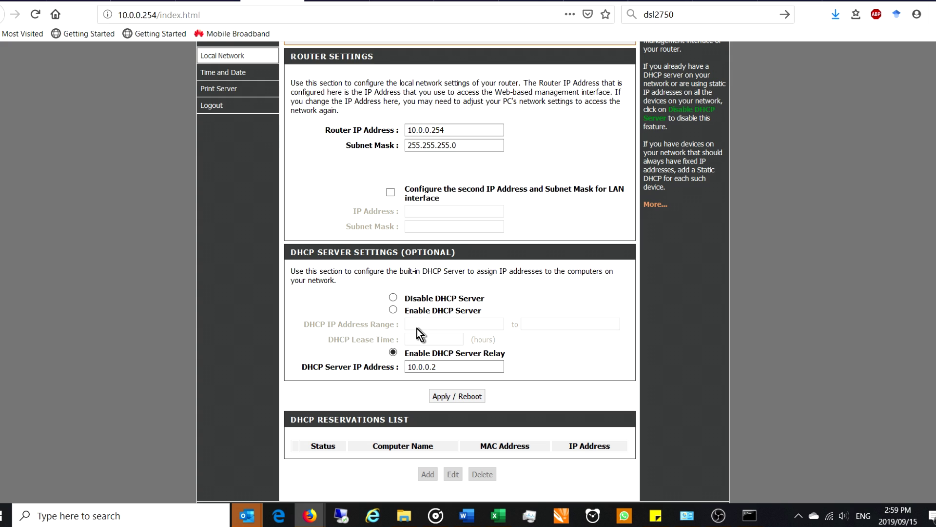
scroll(391, 299, down, 2)
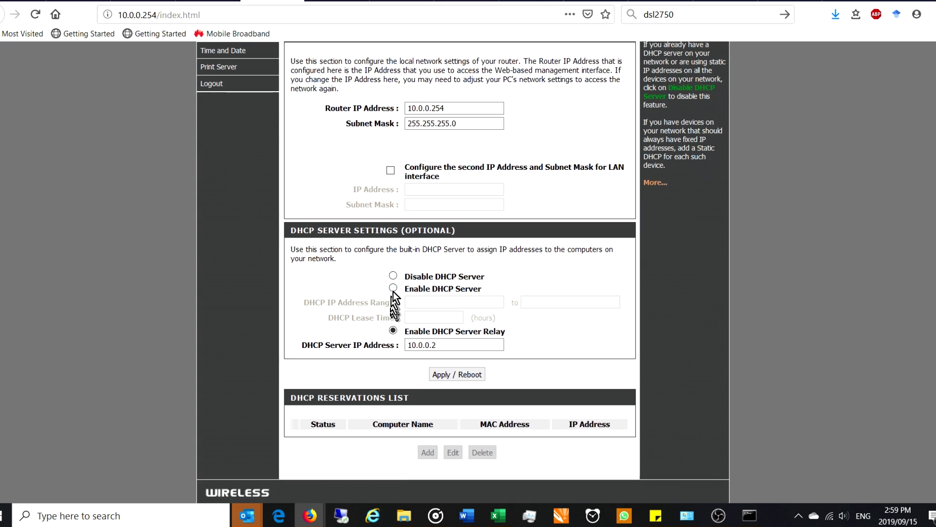
click(393, 257)
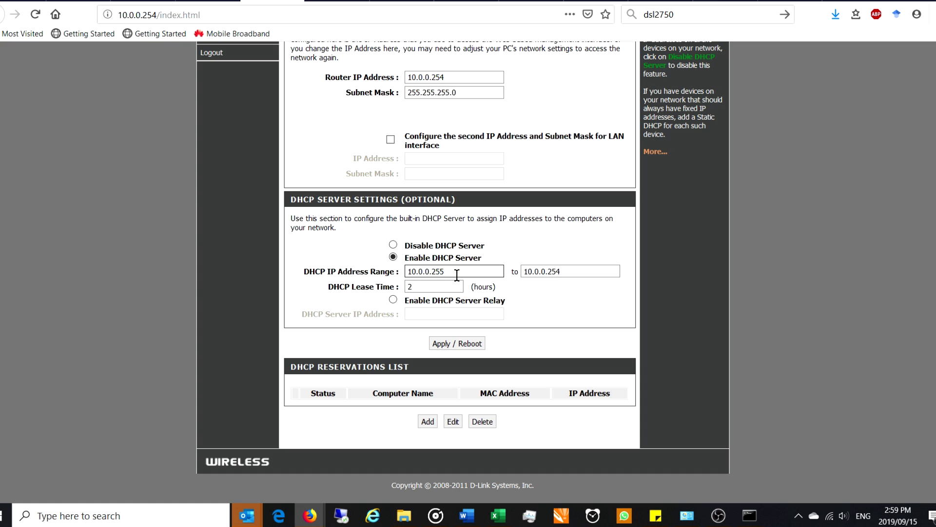
drag(446, 273, 432, 279)
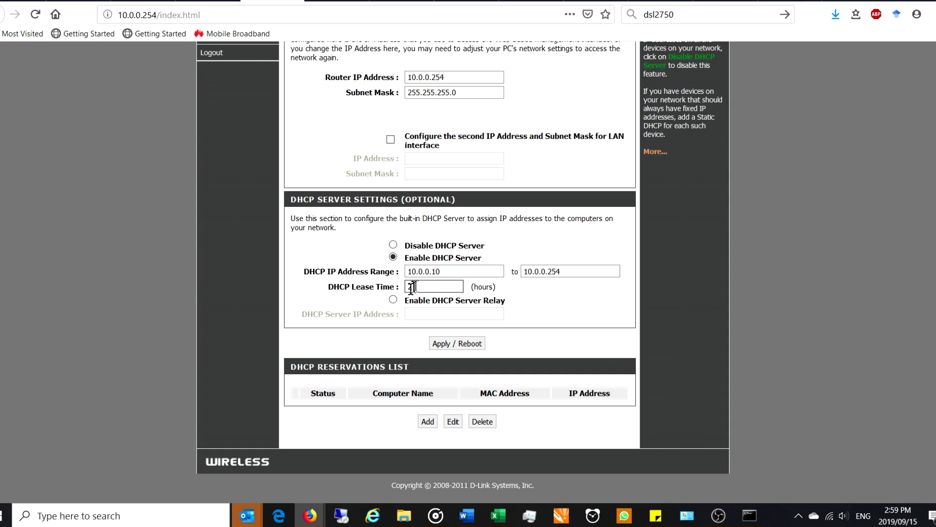
click(393, 299)
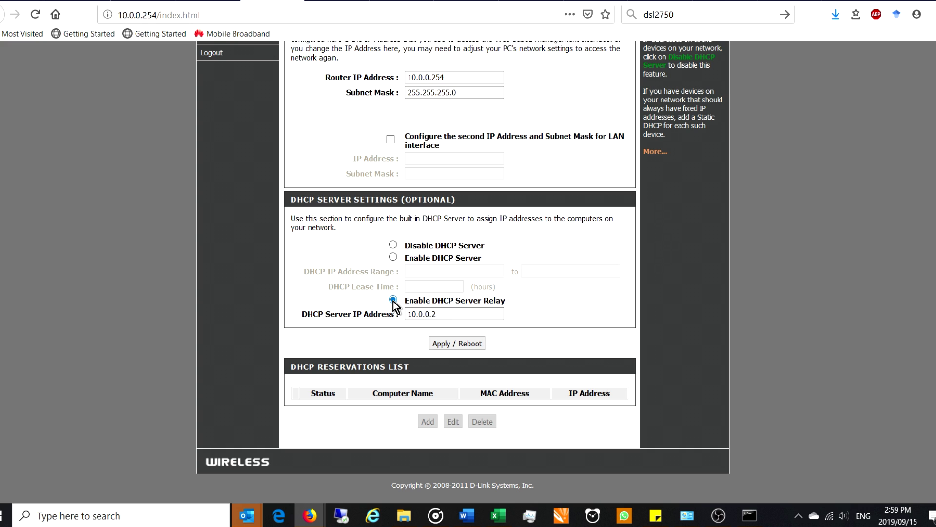
click(336, 8)
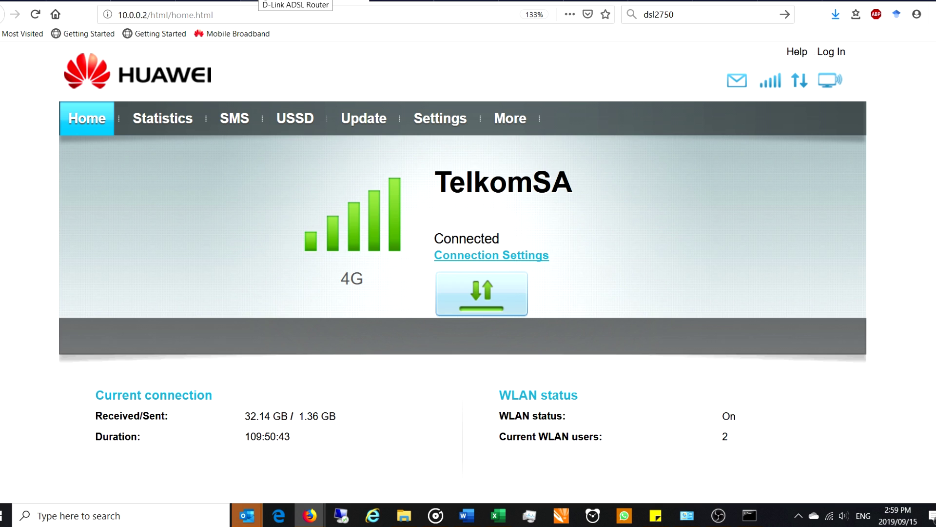
Step: Select the relay address 10.0.0.2 and drag it to the tab bar to open it in a new tab
click(273, 4)
click(428, 313)
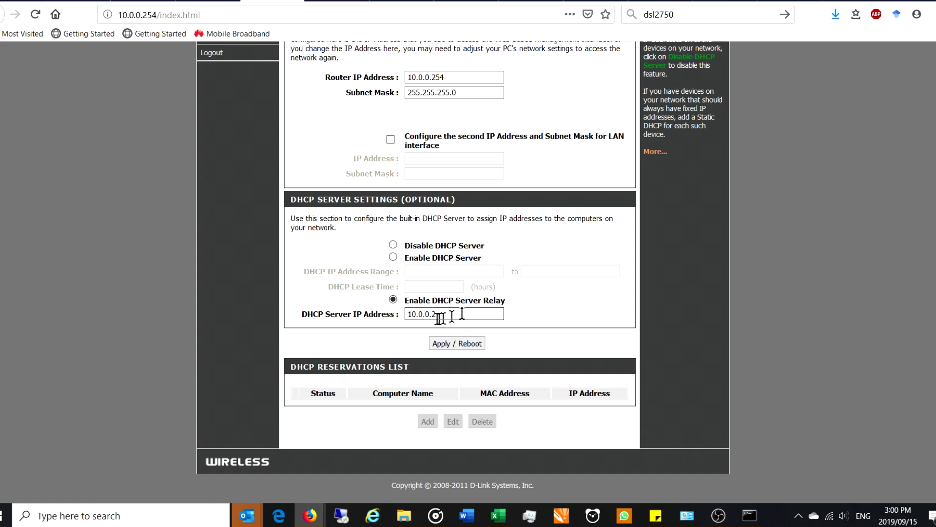
drag(438, 314, 406, 315)
drag(438, 314, 346, 7)
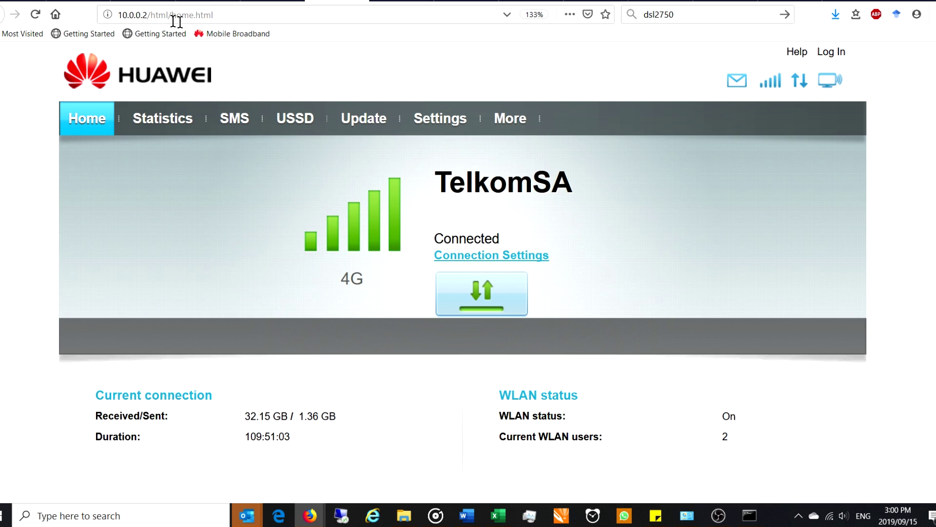
Step: Highlight 10.0.0.2 in the URL bar, view the diagram, then return to the D-Link DHCP relay page
drag(148, 19, 117, 19)
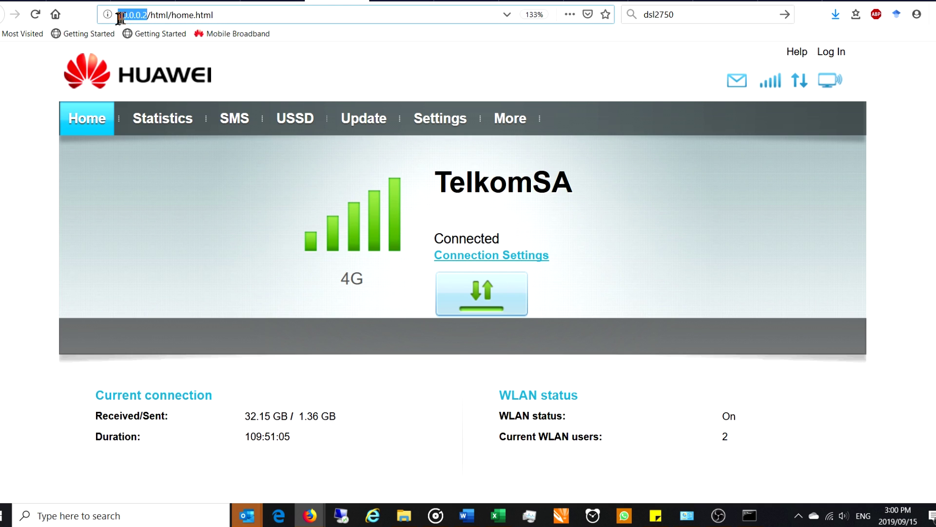
click(460, 6)
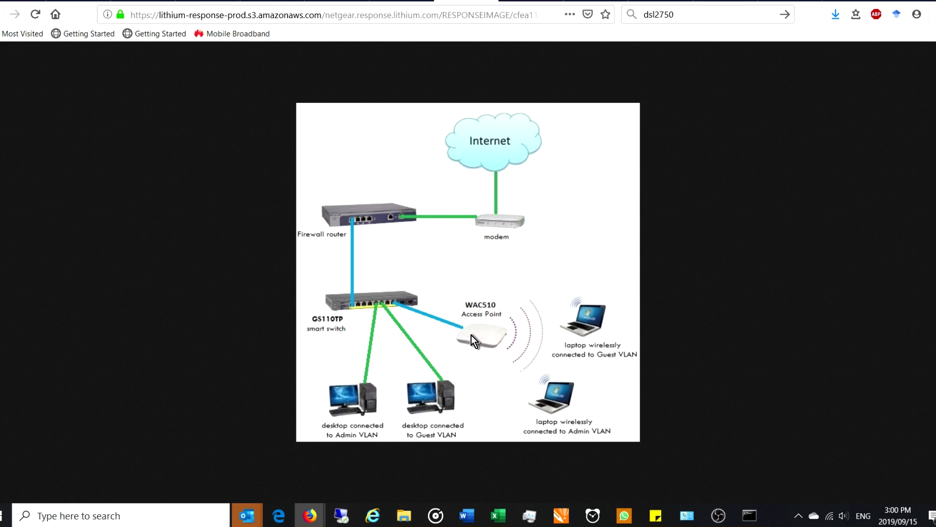
key(ctrl+shift+Tab)
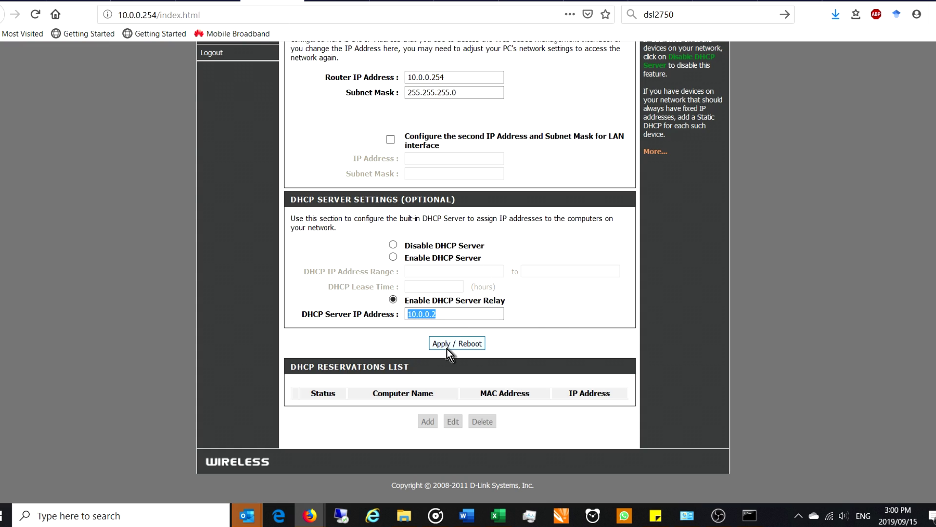
scroll(417, 273, up, 1)
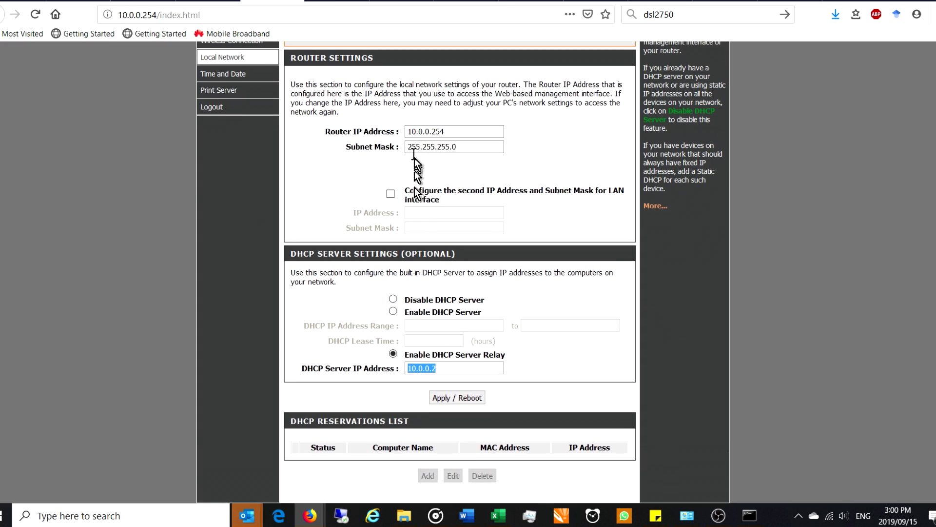
drag(449, 132, 396, 135)
scroll(381, 198, up, 4)
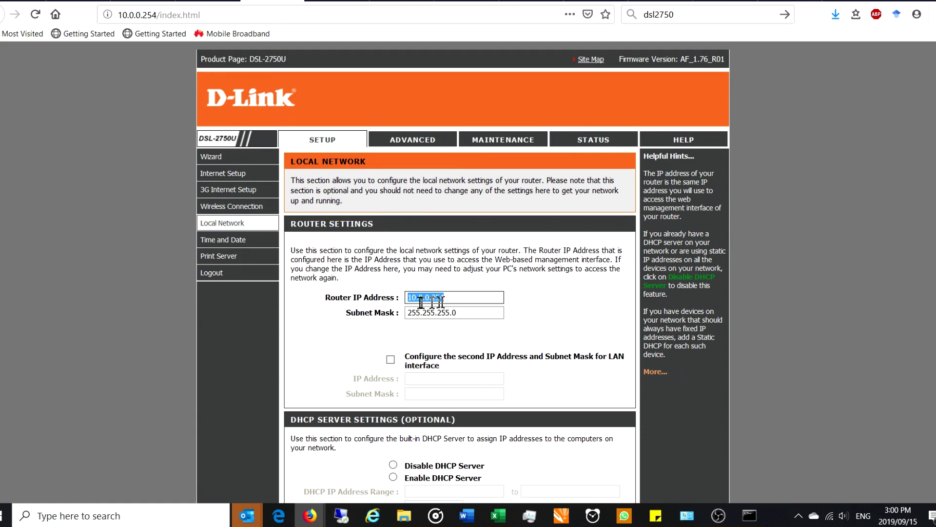
drag(156, 15, 116, 17)
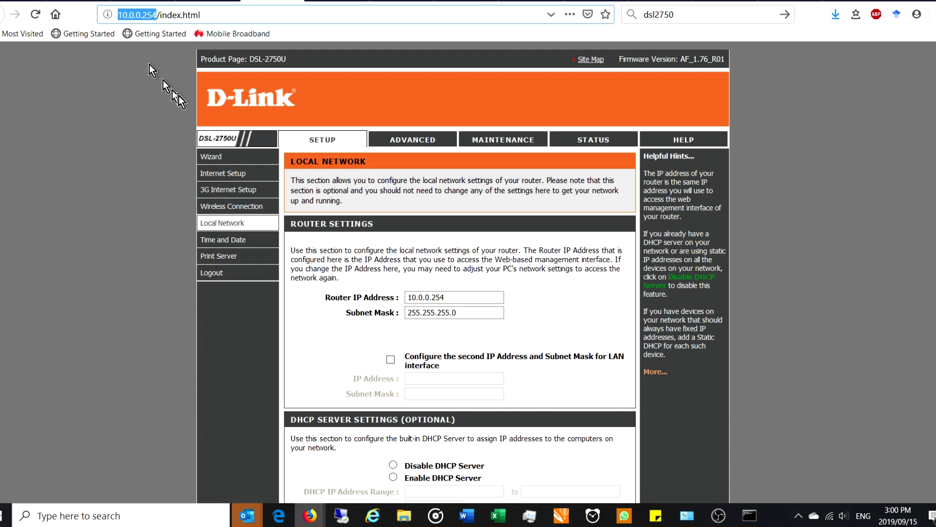
Step: Look over the Add WAN connection (ATM PVC) form, then return to the empty WAN Setup list
click(224, 175)
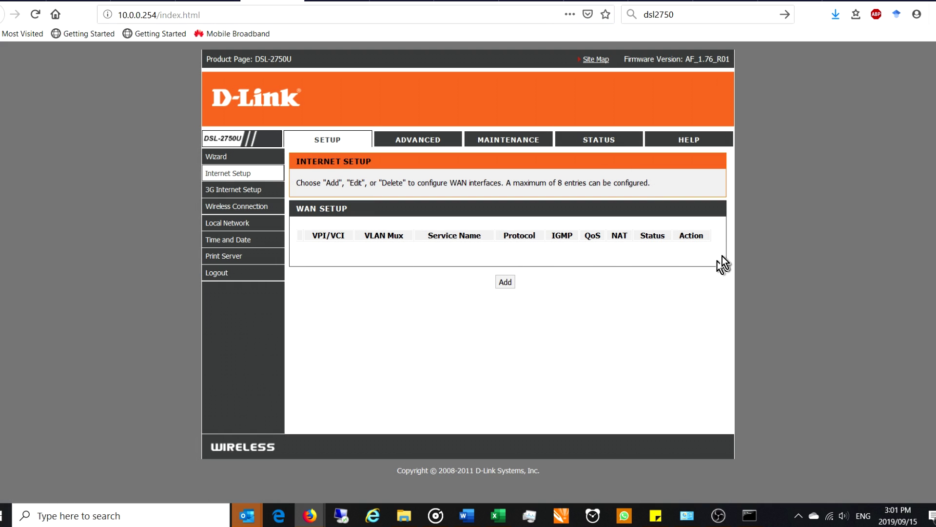
click(505, 281)
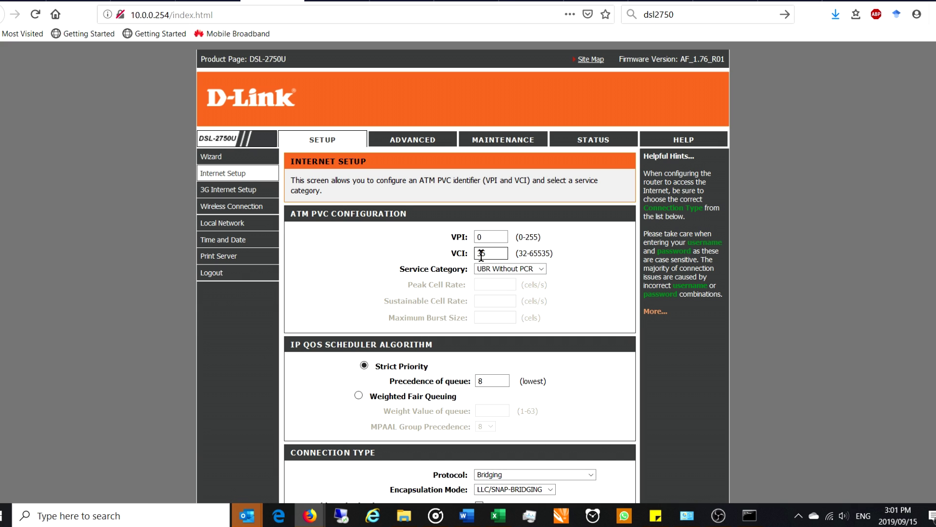
scroll(481, 253, down, 4)
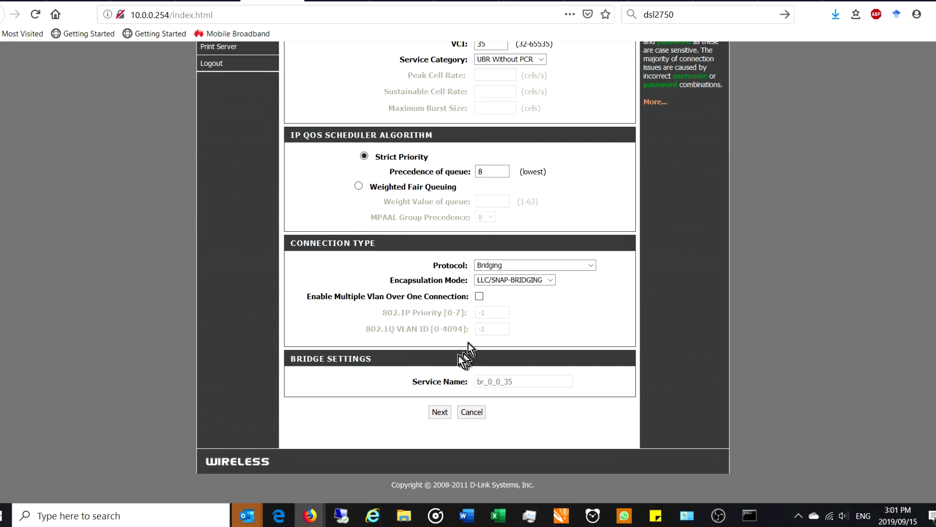
scroll(458, 355, up, 5)
click(228, 175)
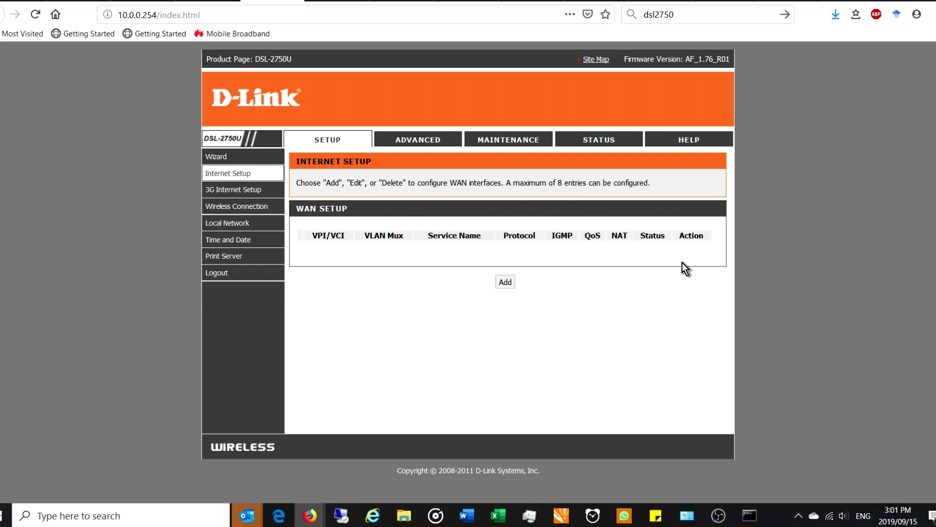
Step: Check the 3G Internet Setup page showing NO USB CARD and no 3G WAN services
click(230, 189)
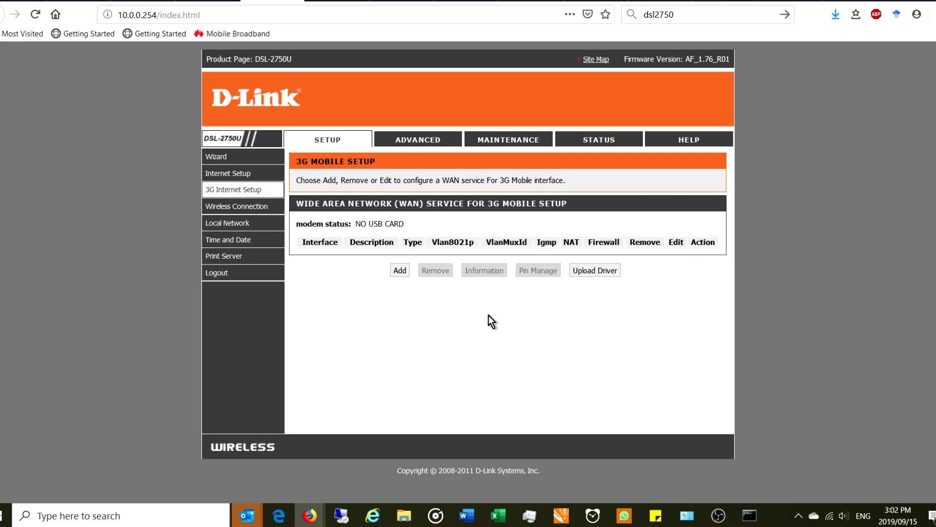
mouse_move(251, 207)
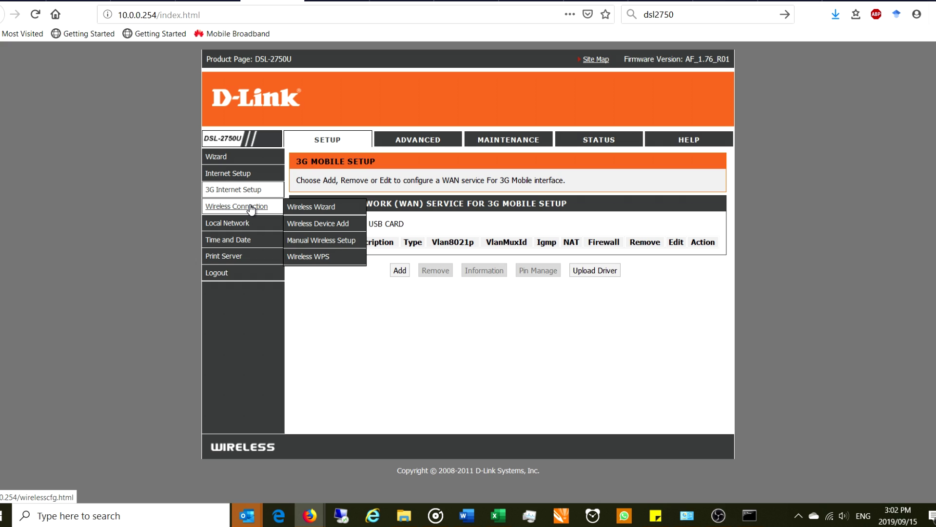
Step: Open Wireless Connection, glance at the diagram tab, and scroll through wizard, WPS and manual options
click(251, 207)
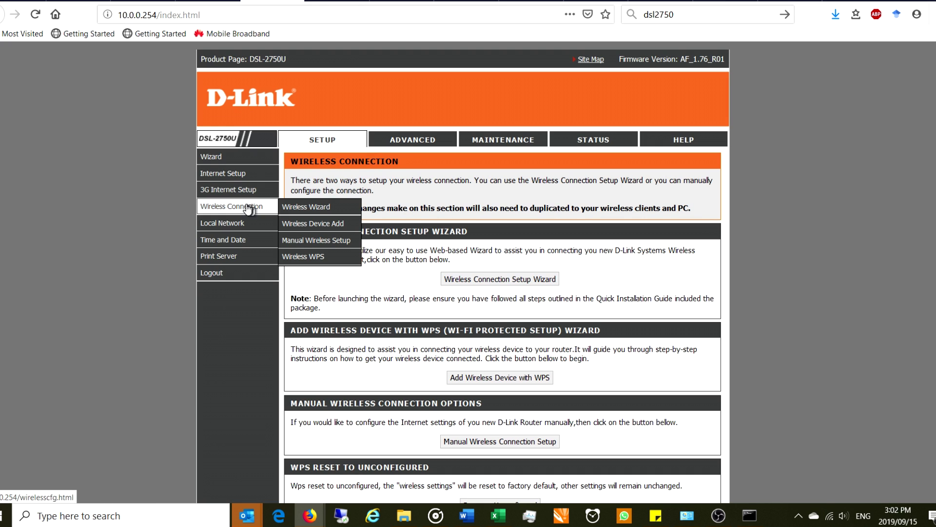
click(467, 2)
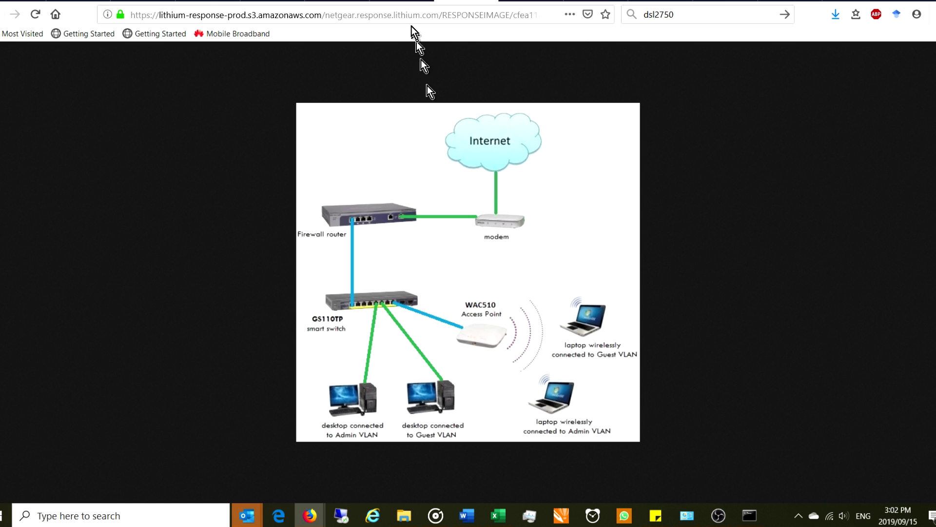
click(272, 3)
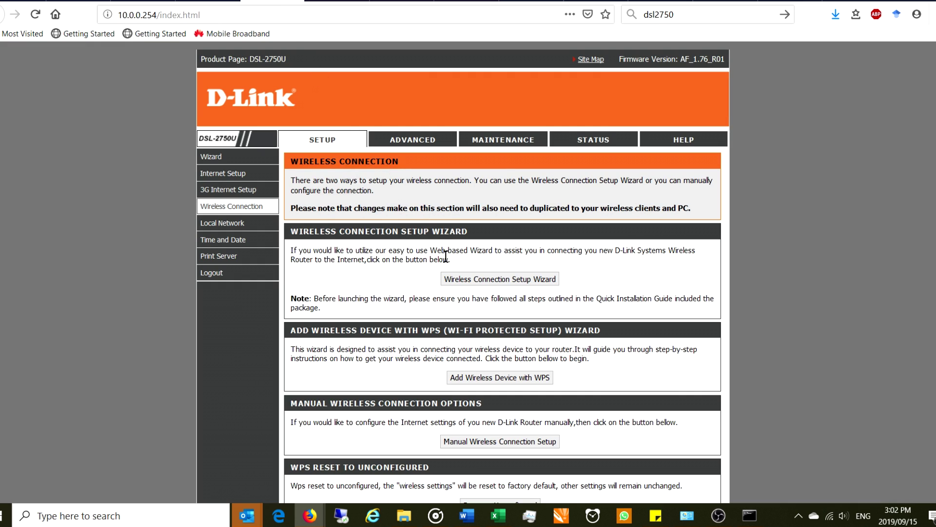
scroll(424, 298, down, 2)
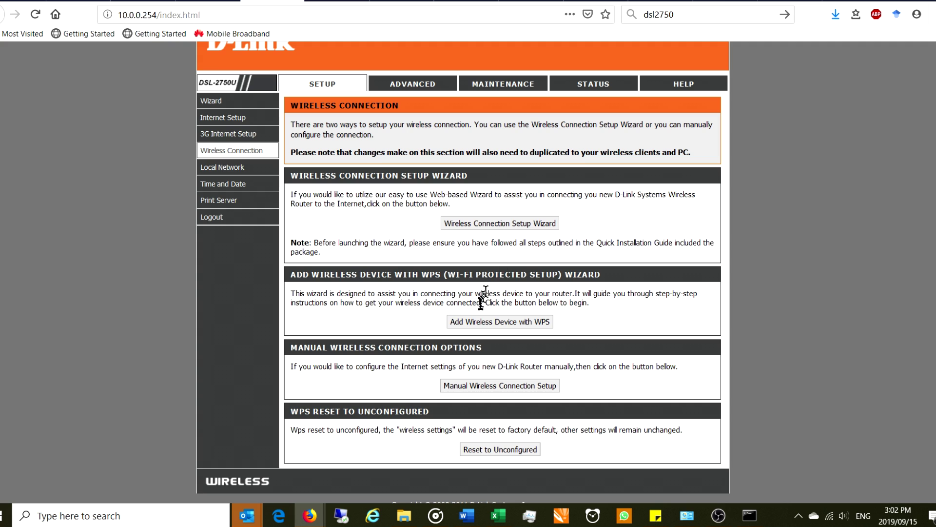
Step: Run the wireless wizard with SSID WOLFinSHEEP, review the auto-generated key, then return to step one
click(480, 220)
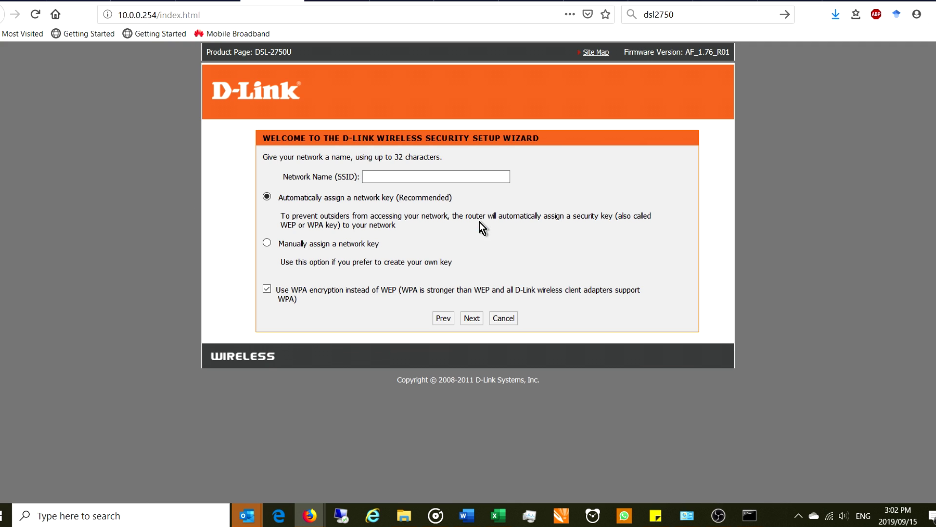
click(398, 177)
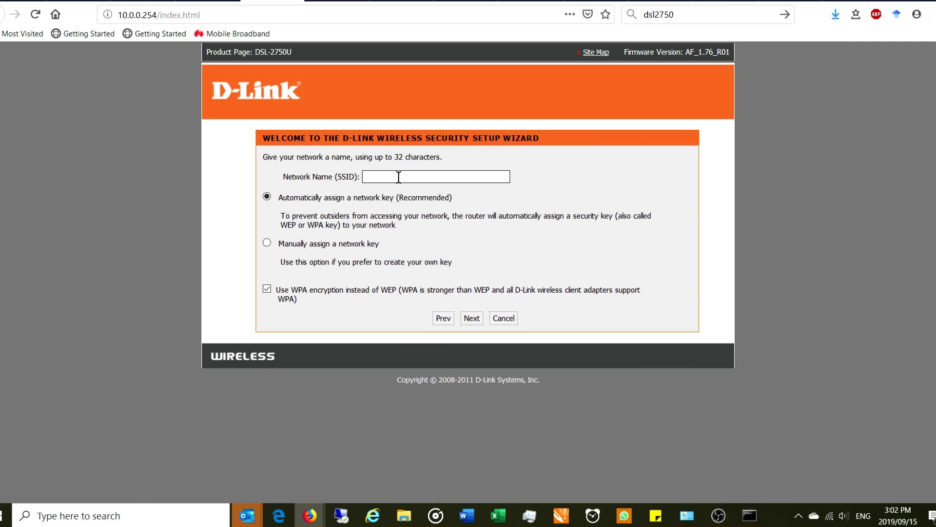
text(WOLFinSHEEP)
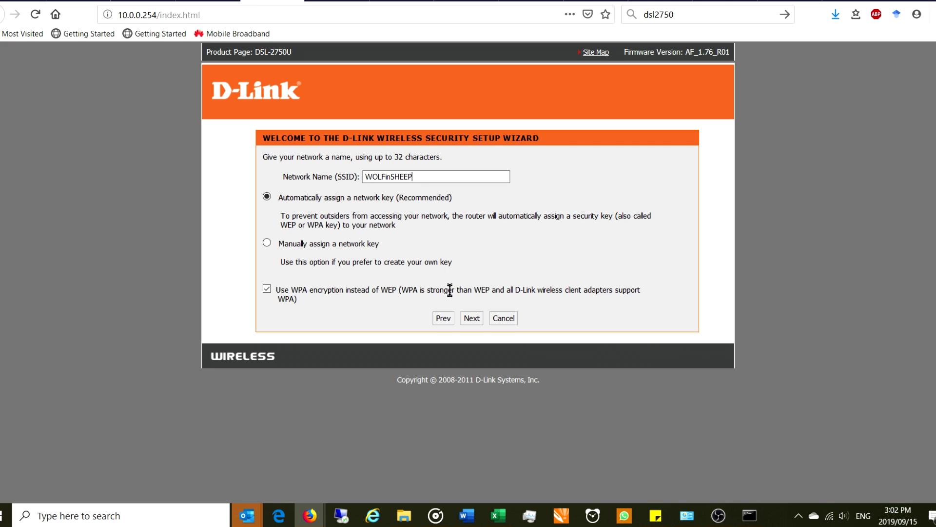
click(471, 318)
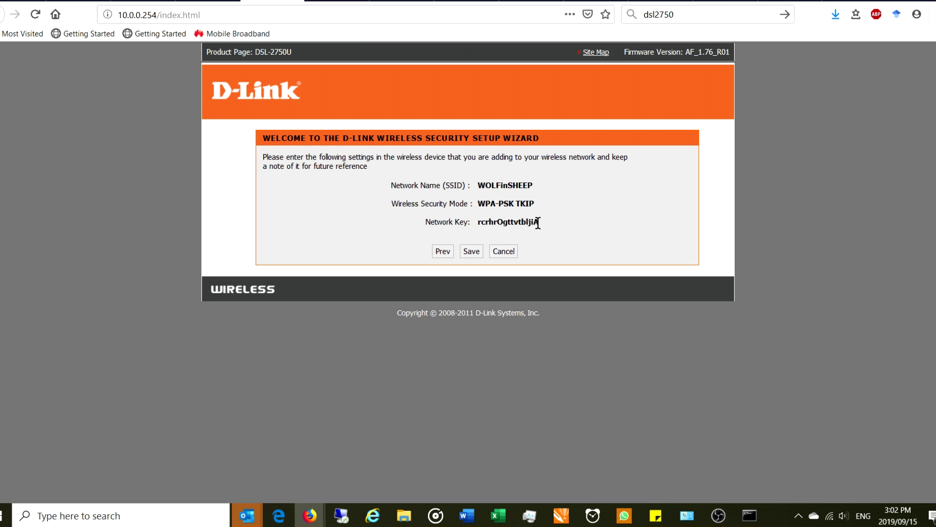
drag(540, 222, 477, 222)
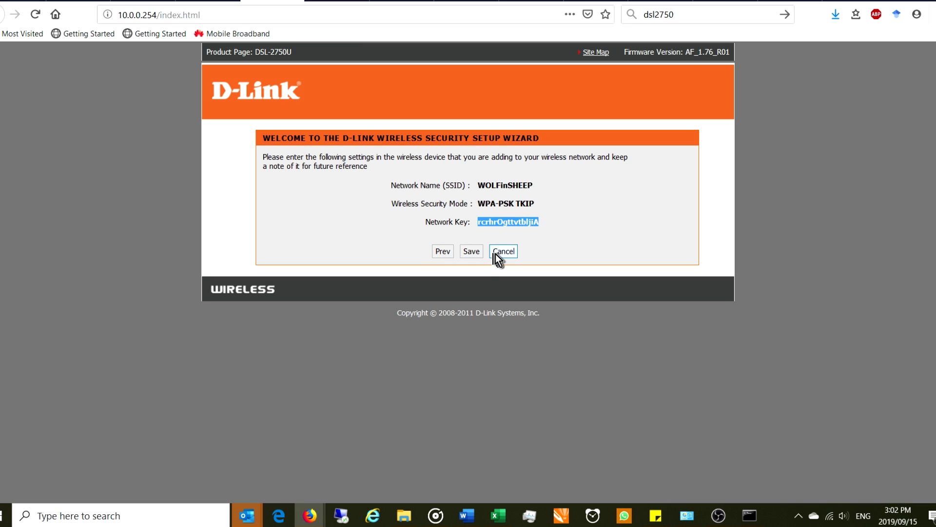
click(443, 252)
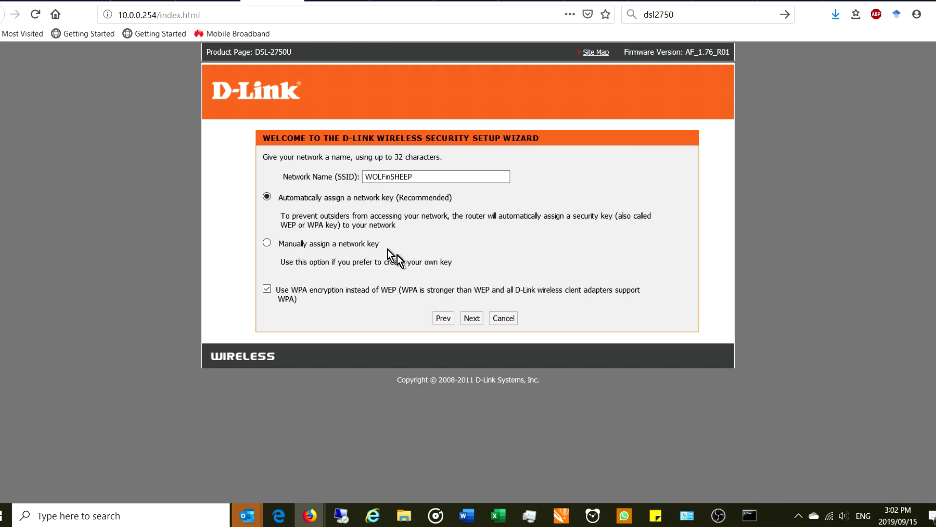
Step: Manually assign a self-chosen WPA-PSK TKIP network key, view the summary, then return to the diagram tab
click(268, 243)
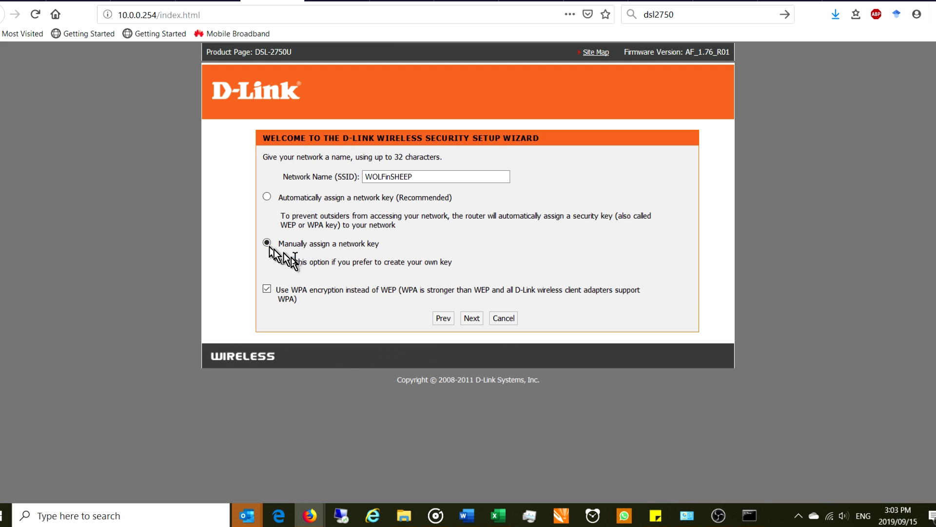
click(472, 317)
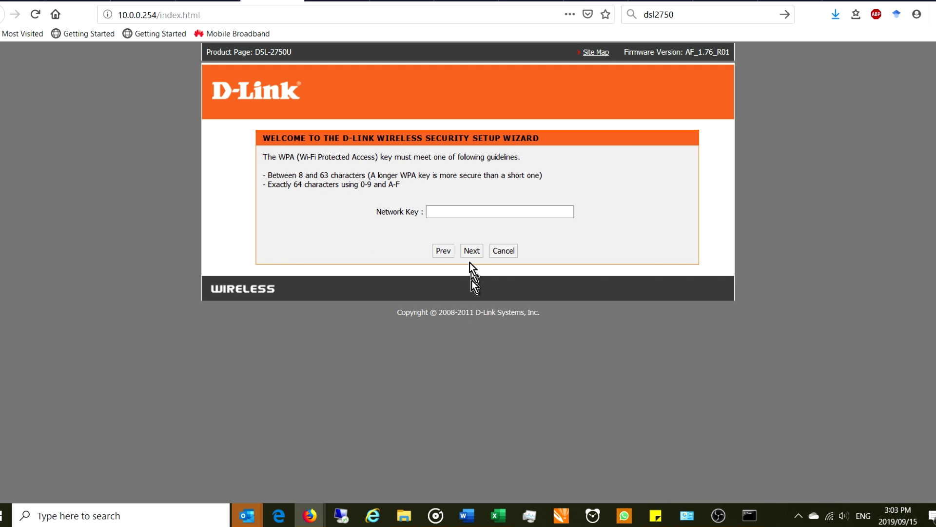
click(445, 210)
click(471, 251)
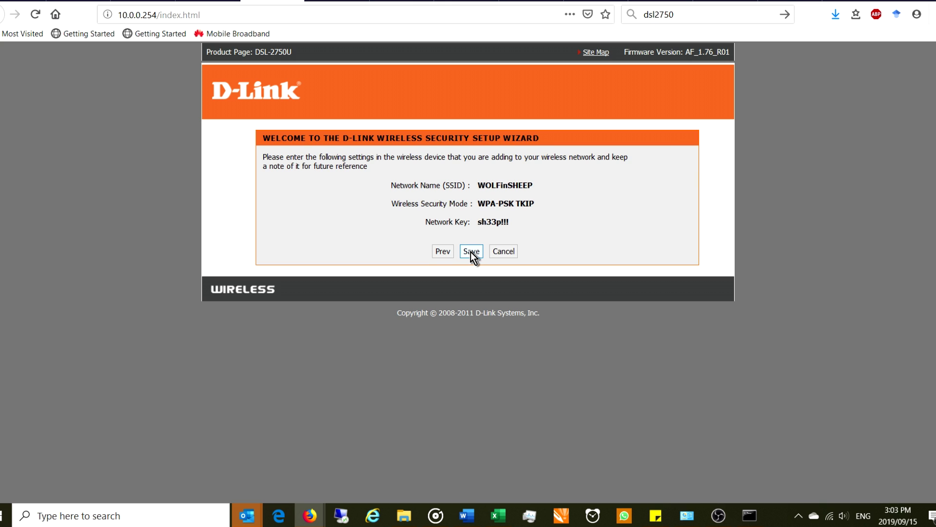
key(ctrl+Tab)
key(ctrl+Tab)
key(ctrl+Tab)
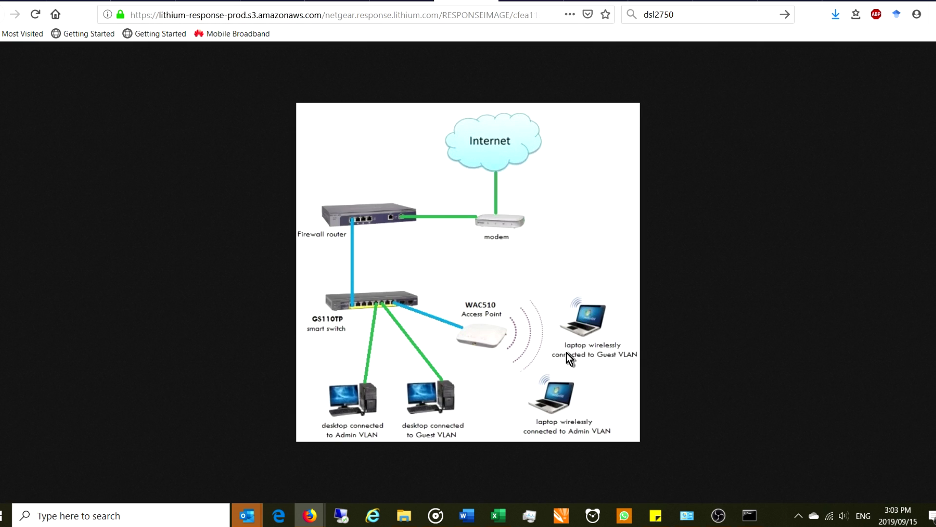